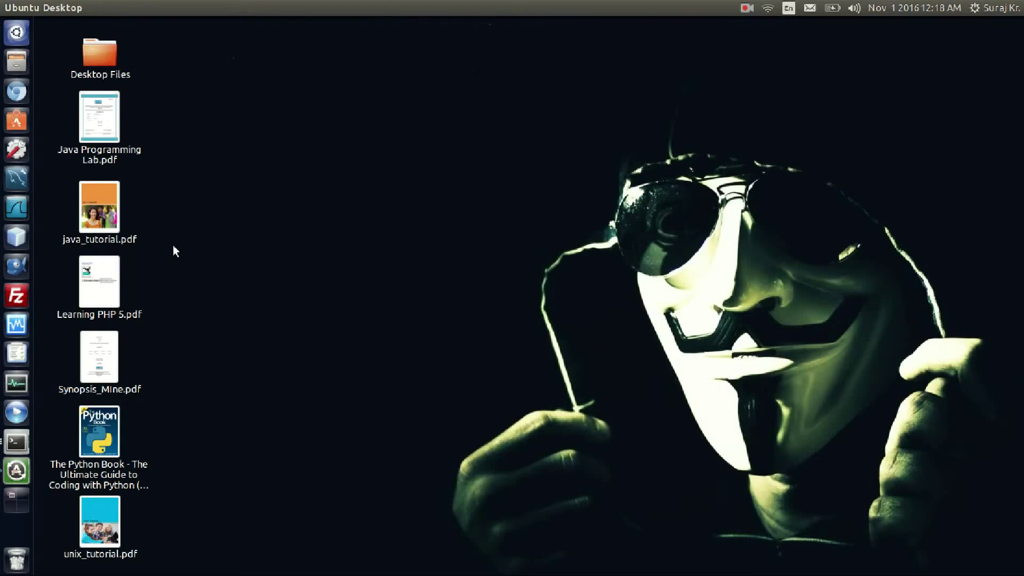
Run sudo apt-get install php with the password; it reports PHP is already the newest version.
key("ctrl+alt+t")
type("su")
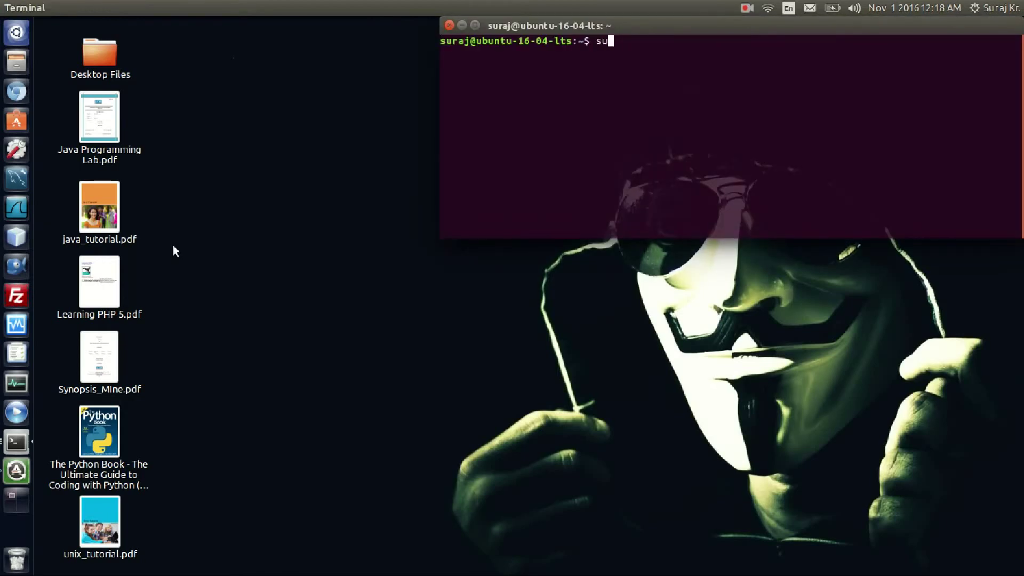
type("do apt-get ")
type("install ph")
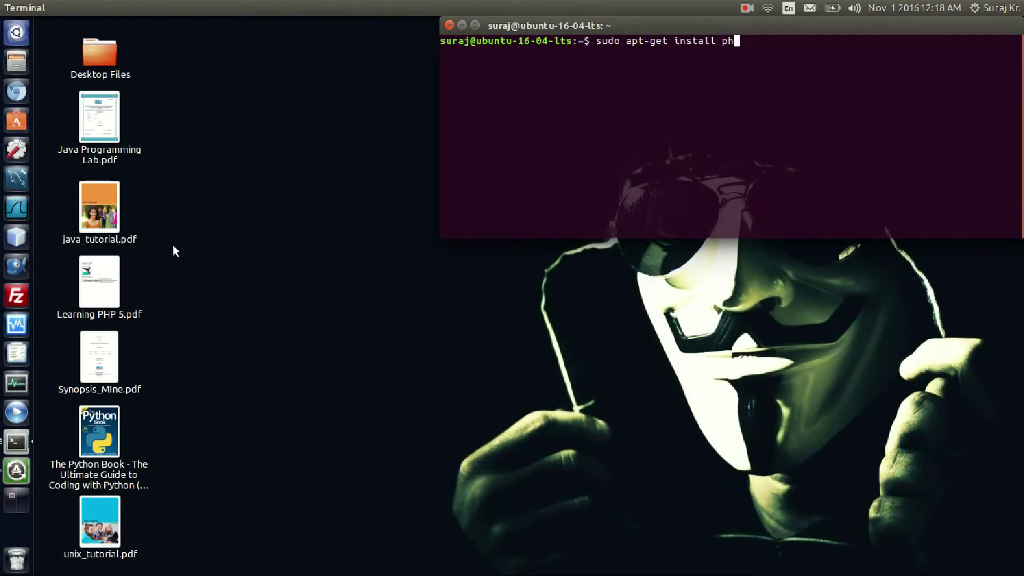
type("p")
key("Return")
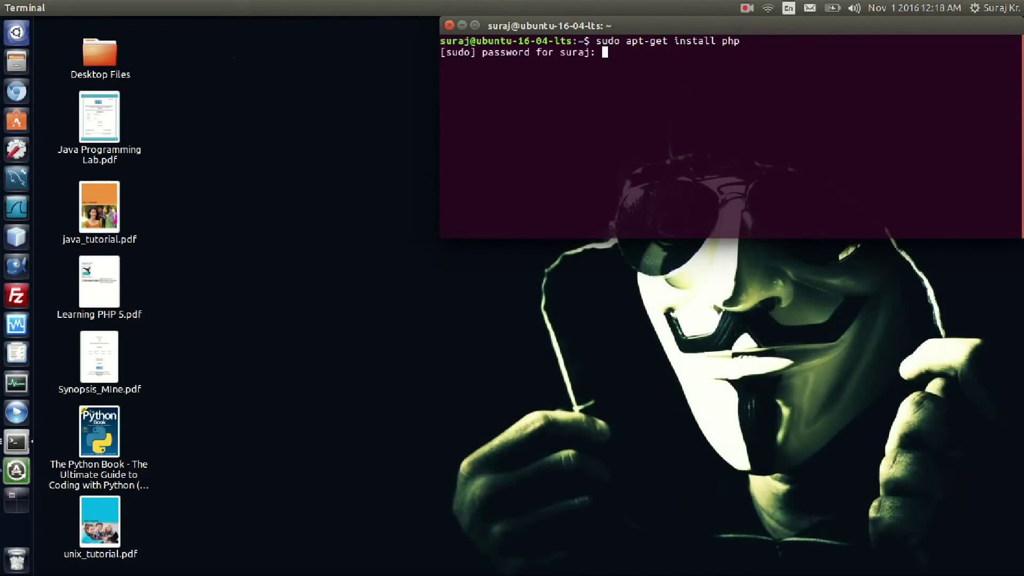
key("Return")
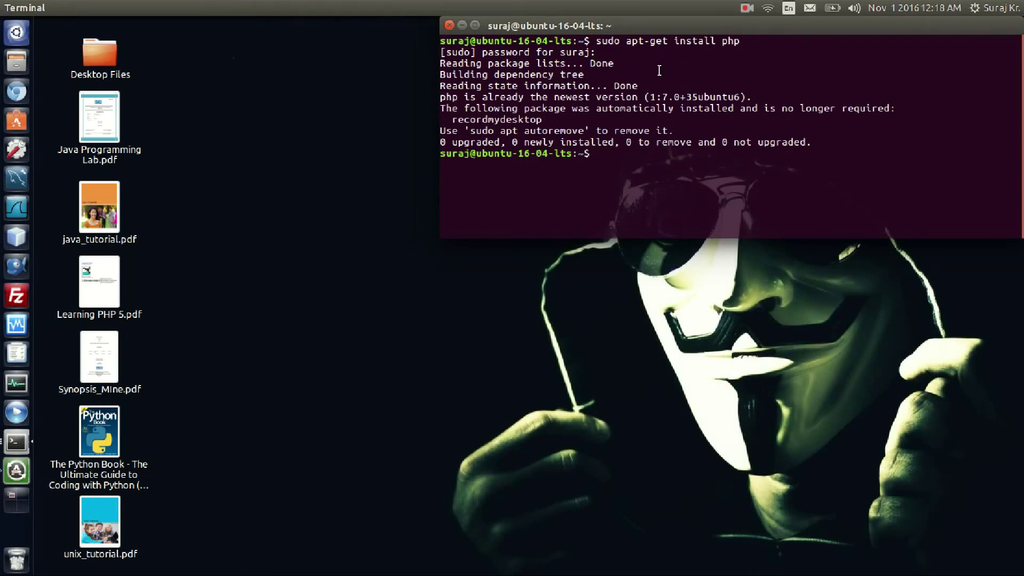
mouse_move(440, 97)
left_mouse_down()
mouse_move(685, 109)
mouse_move(768, 97)
left_mouse_up()
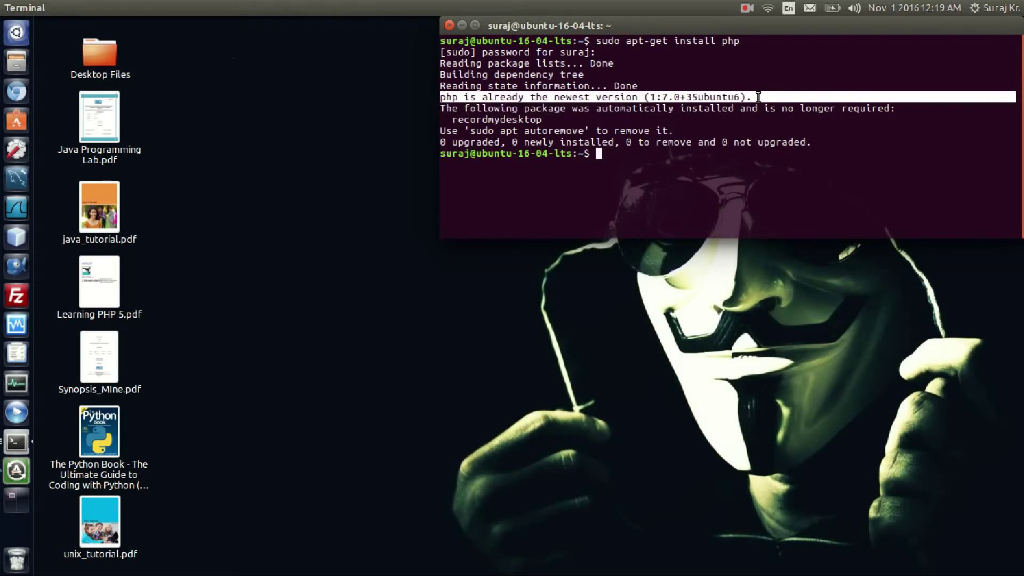
left_click(608, 156)
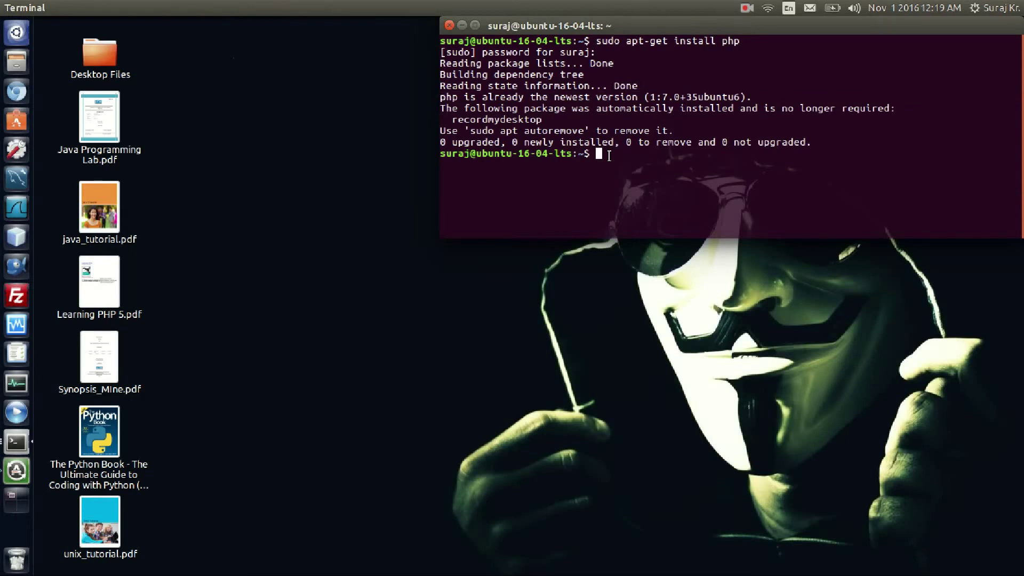
type("nan")
type("o ")
type("hel")
type("lo.php")
Review hello.php, which echoes "hello guys!", in nano, then exit to the prompt.
key("Return")
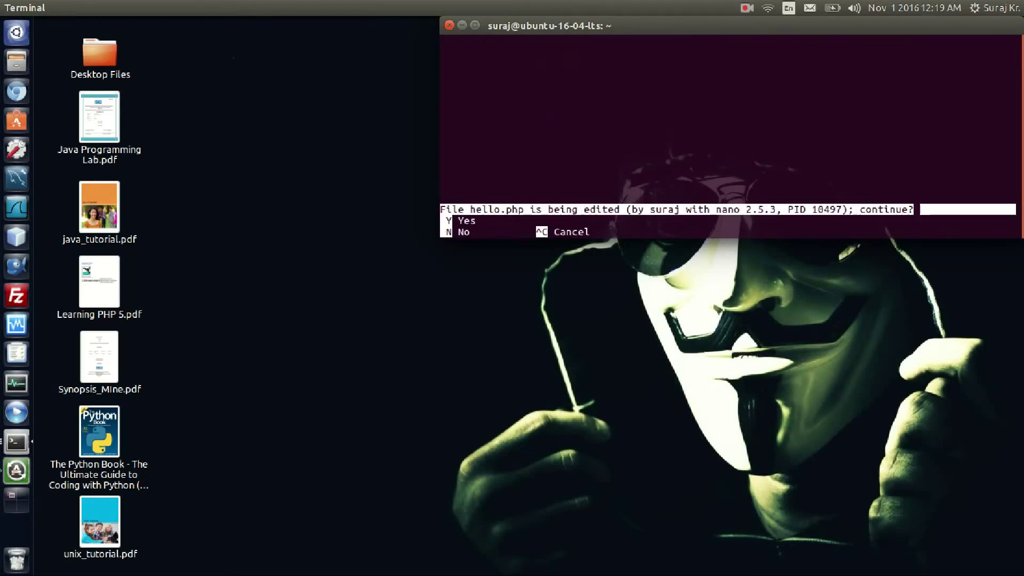
key("y")
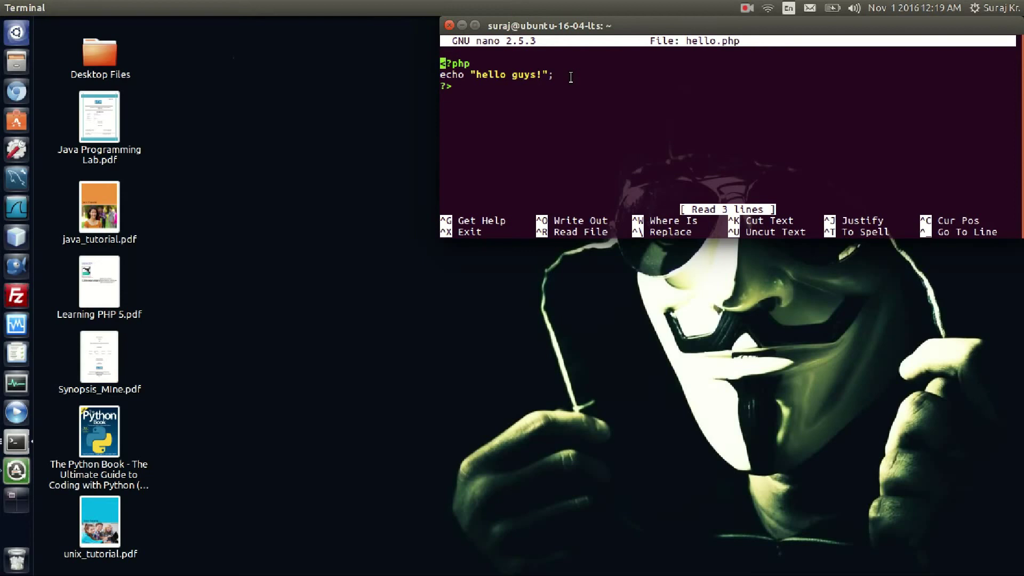
key("ctrl+x")
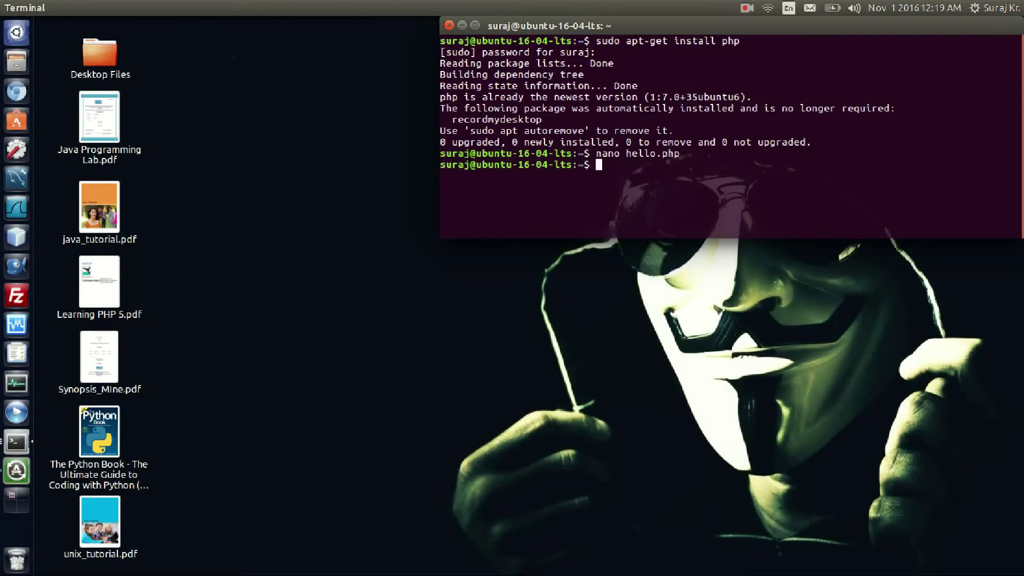
type("php ")
type("-S local")
type("host:1234")
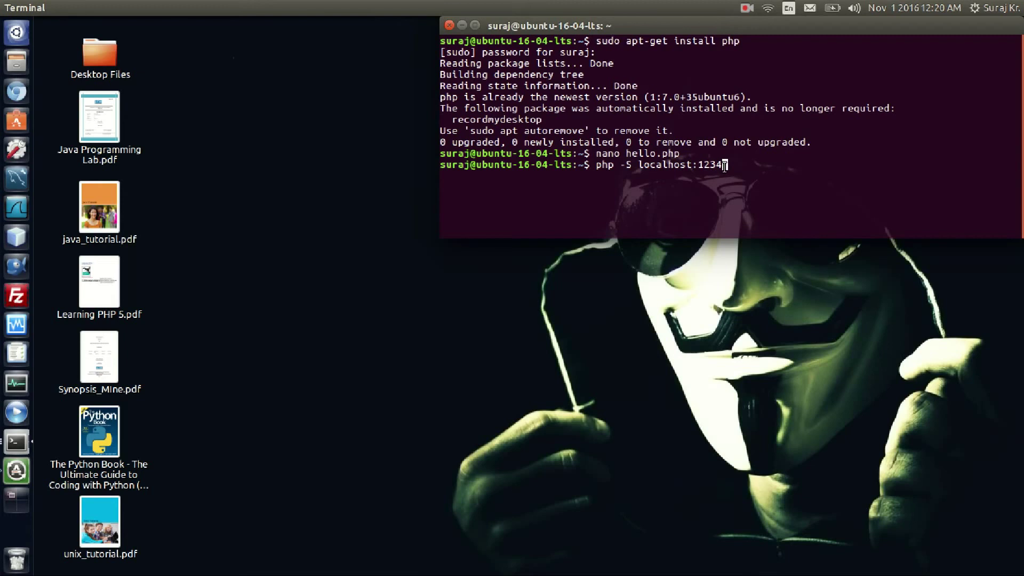
Start the built-in PHP server with php -S localhost:1234.
left_click_drag(724, 164, 643, 167)
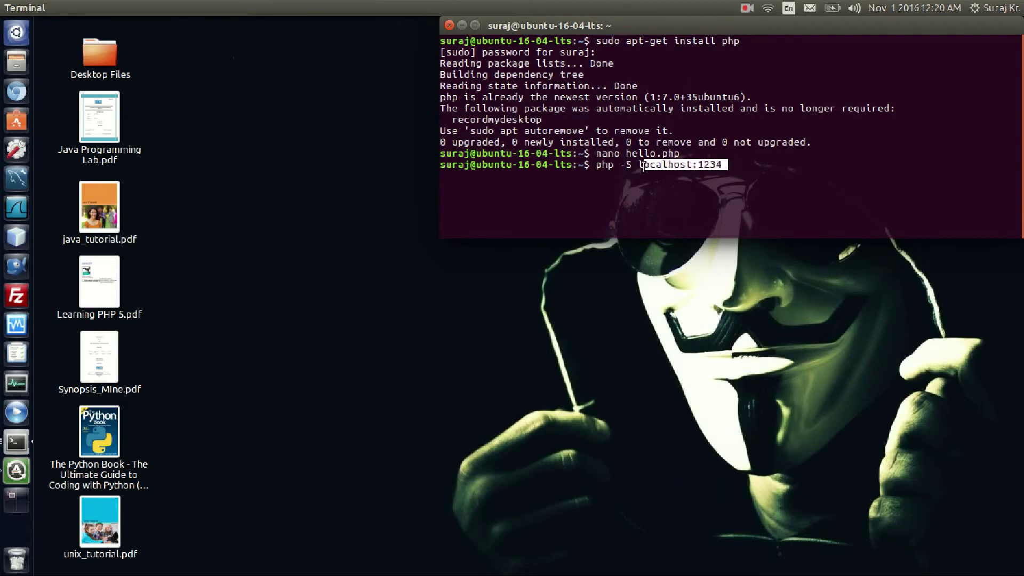
left_click(733, 159)
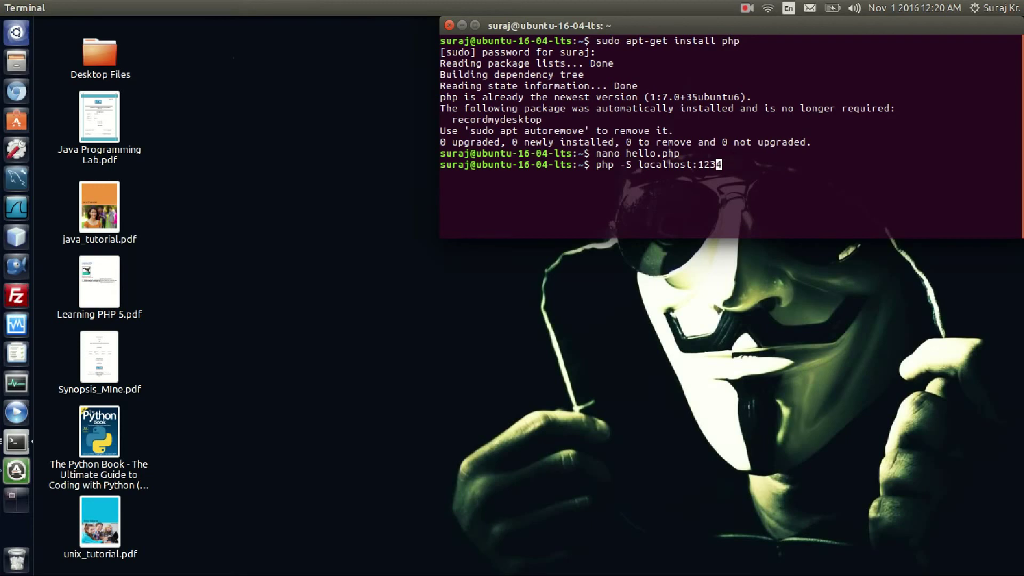
key("Return")
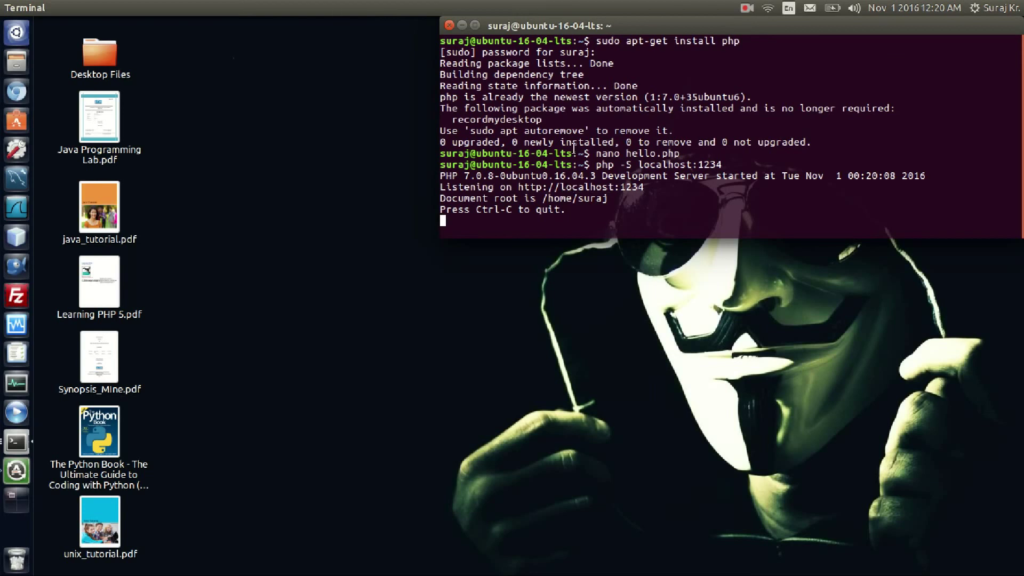
In a second terminal moved aside, run firefox localhost:1234/hello.php.
key("ctrl+alt+t")
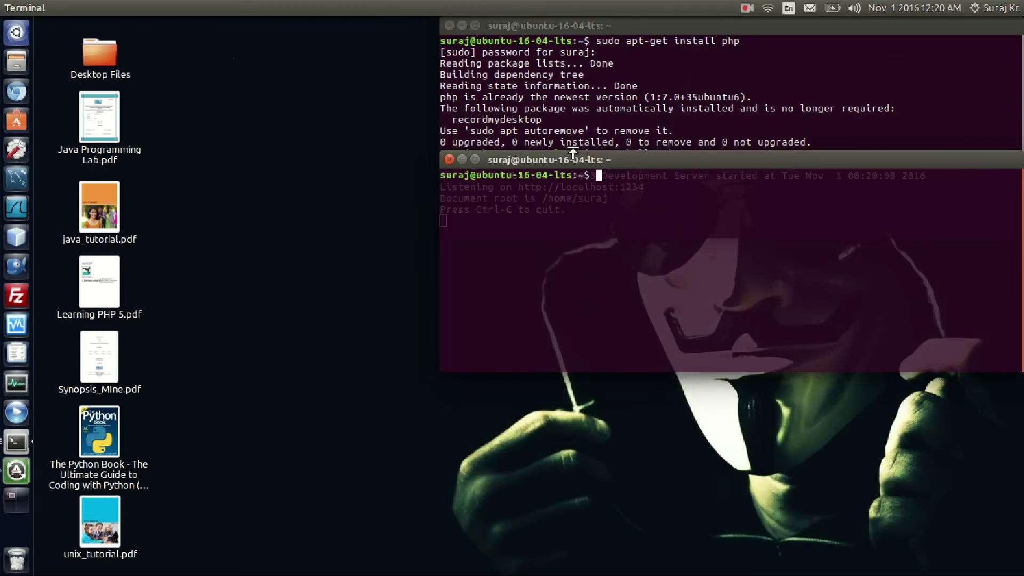
left_click_drag(618, 162, 474, 296)
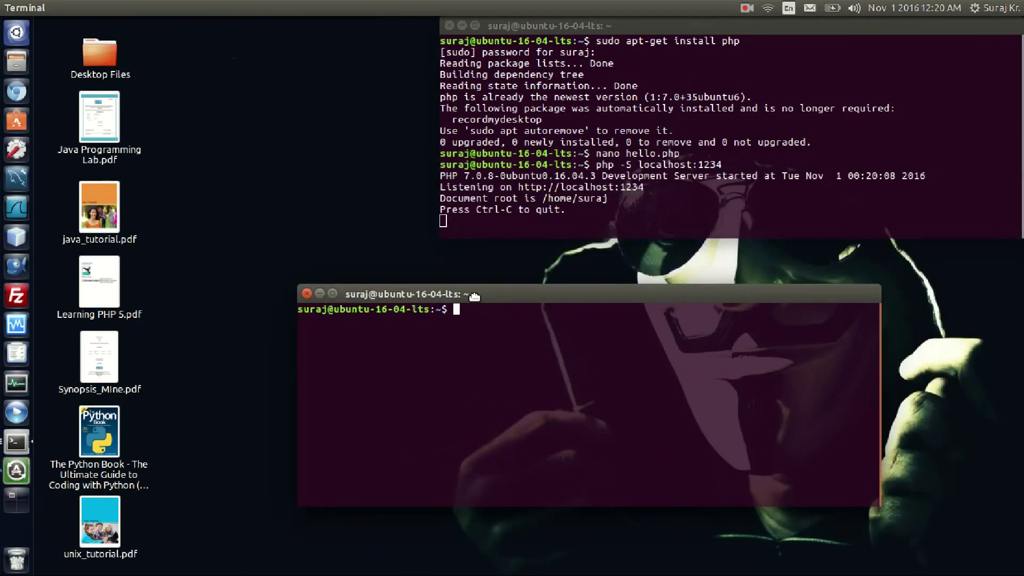
type("refox ")
type("localho")
type("st:")
type("1234")
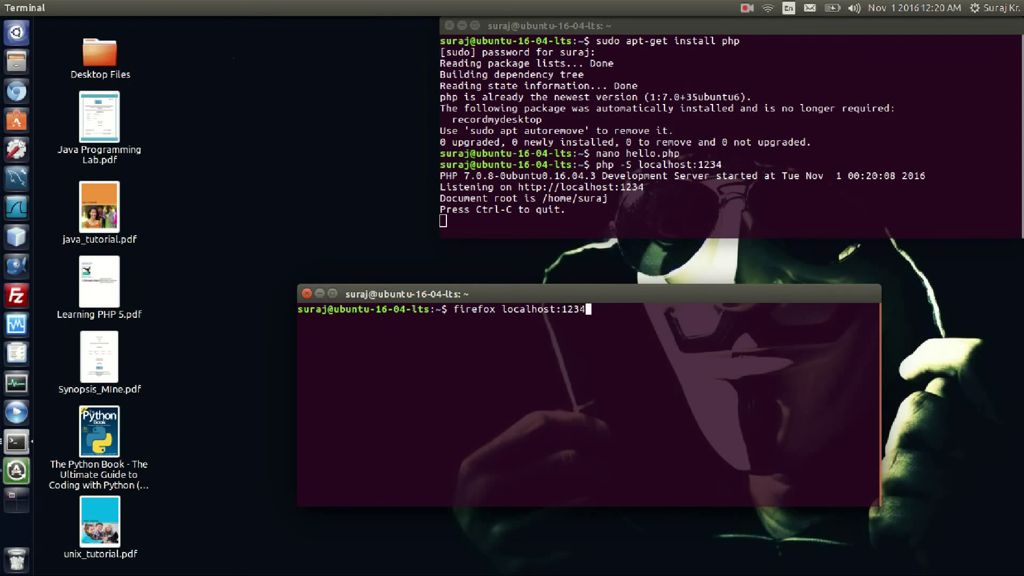
type("/hello")
type(".php")
left_click_drag(623, 154, 684, 152)
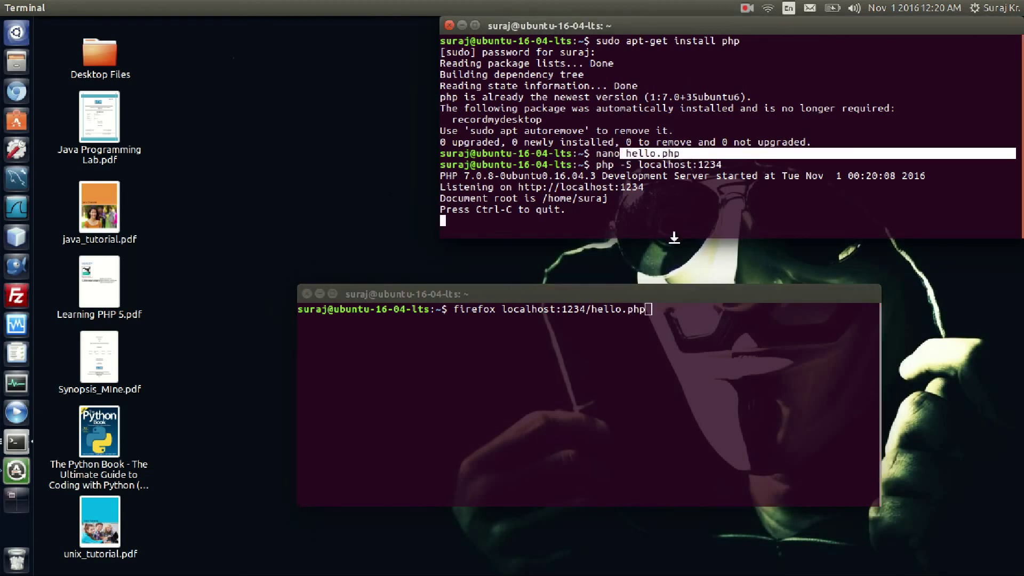
left_click(654, 309)
key("Return")
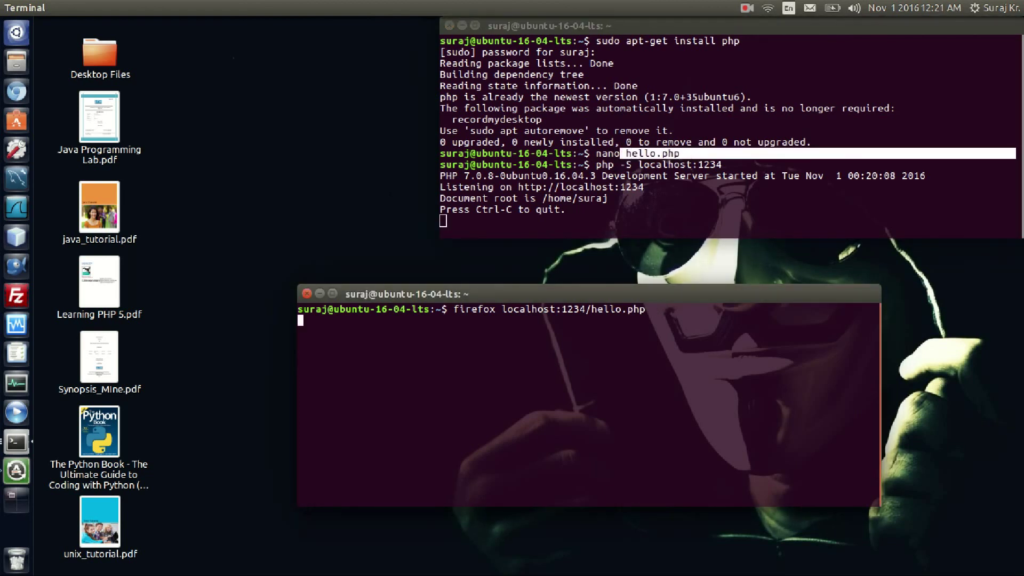